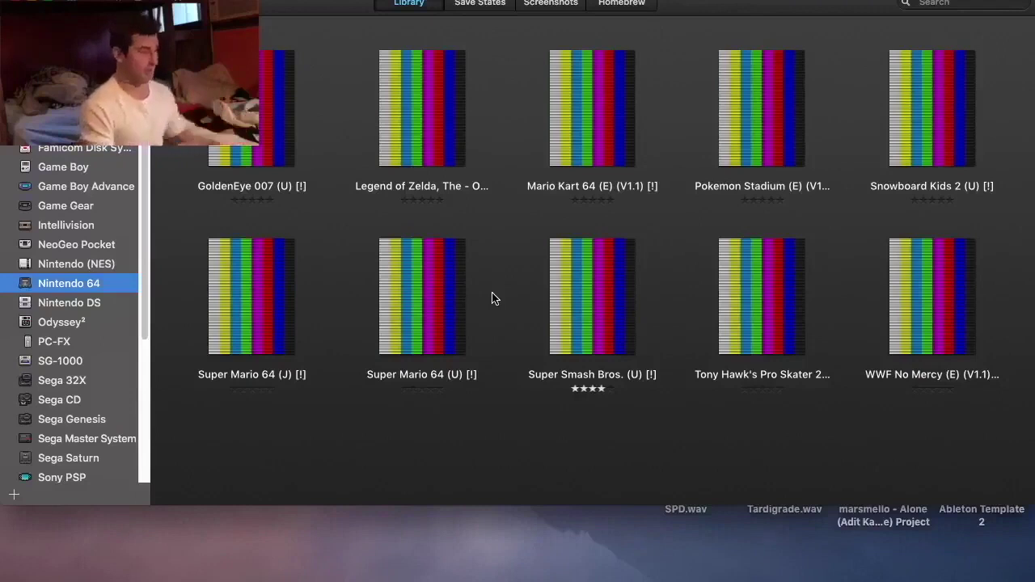
# Show the Game Boy Advance games in the OpenEmu library sidebar.
pyautogui.scroll(-5, 66, 204)
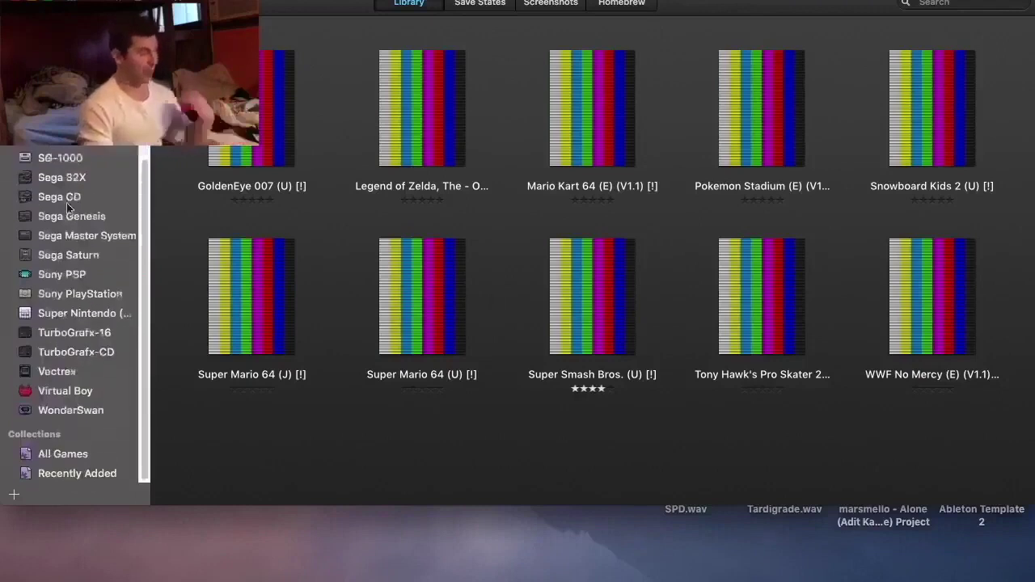
pyautogui.scroll(5, 69, 206)
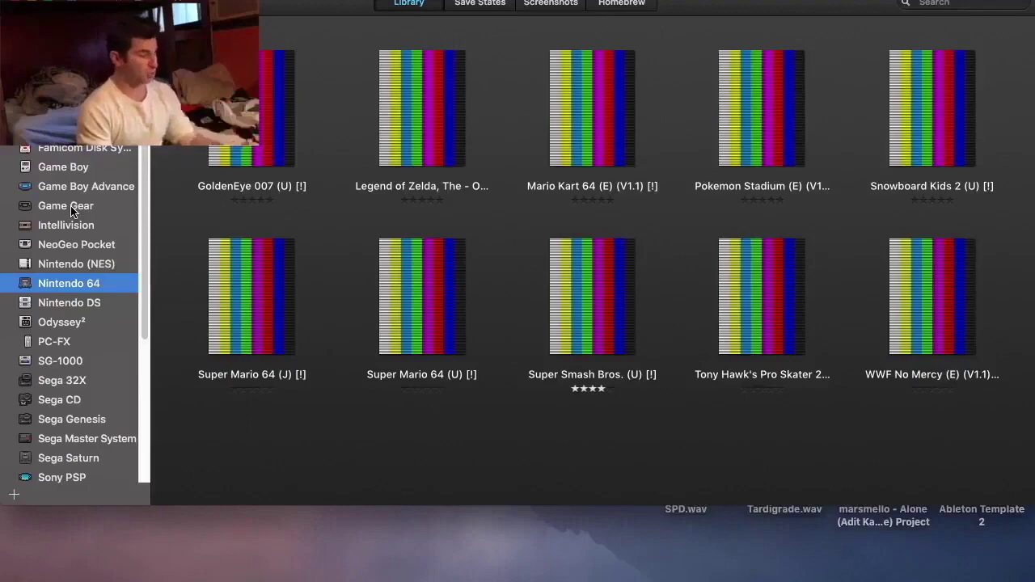
pyautogui.scroll(-5, 101, 289)
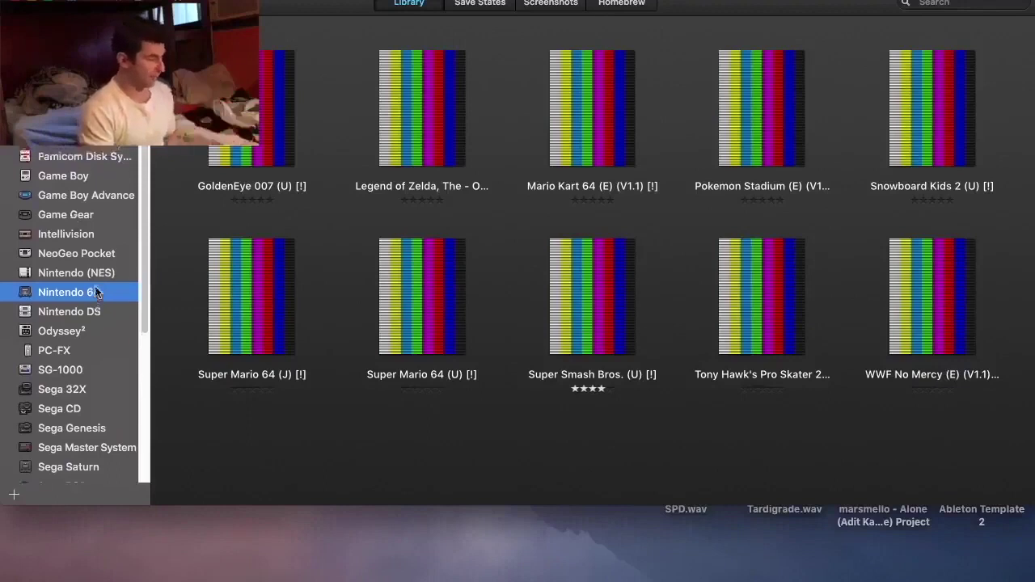
pyautogui.scroll(5, 96, 291)
pyautogui.click(81, 186)
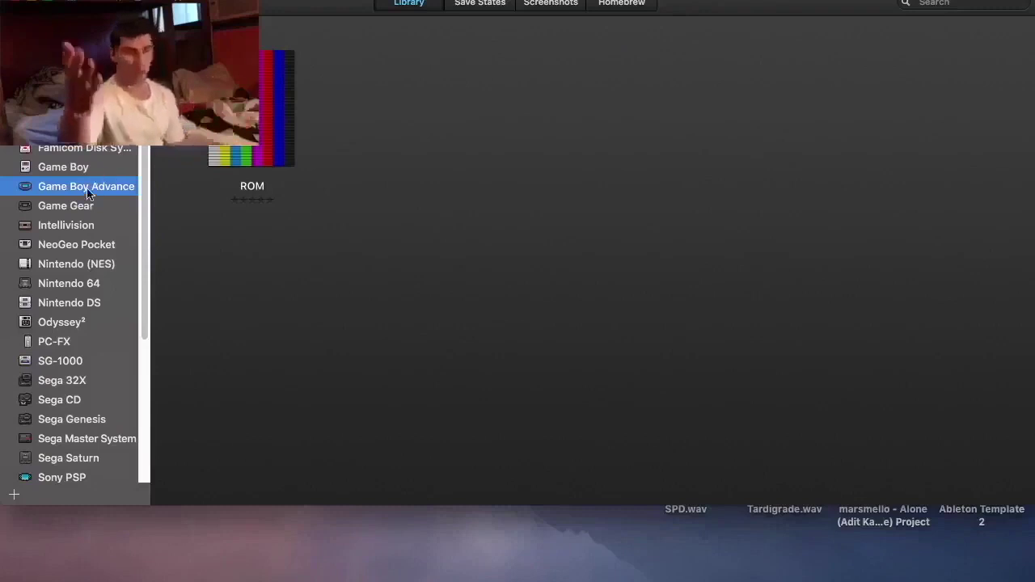
# In Save States, bring up the context menu for the ROM's Auto Save State.
pyautogui.click(495, 6)
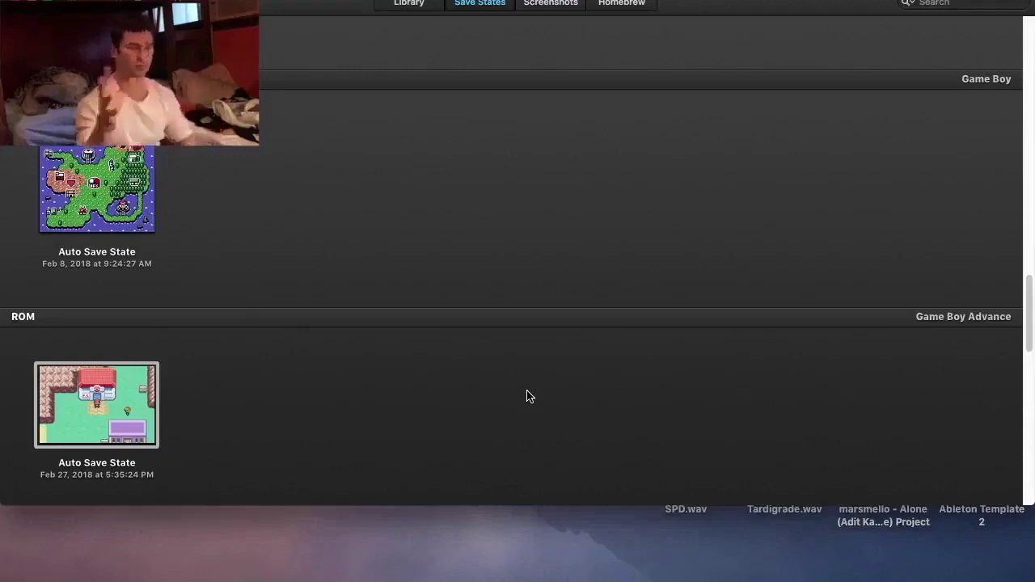
pyautogui.scroll(3, 527, 396)
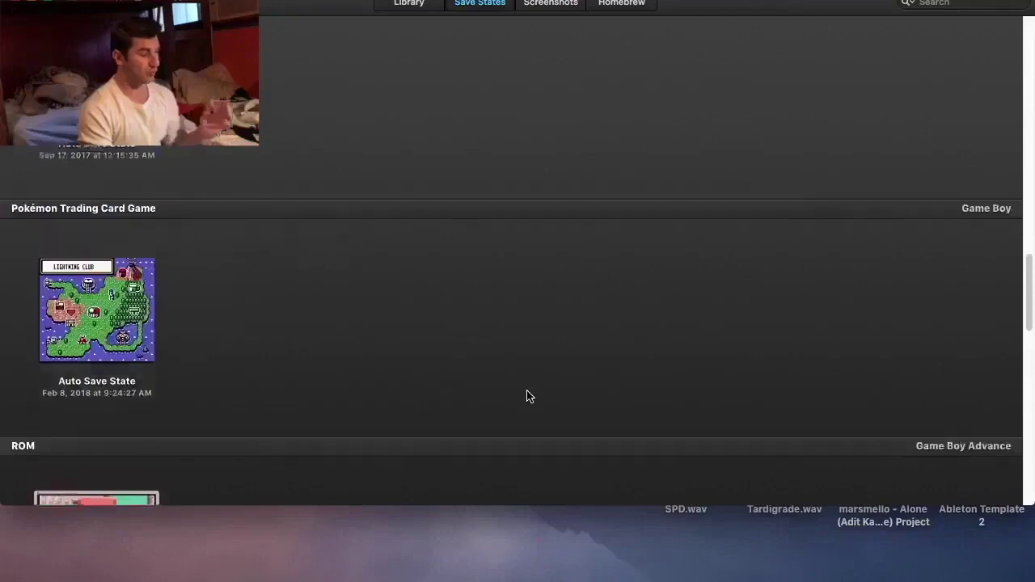
pyautogui.scroll(-6, 526, 396)
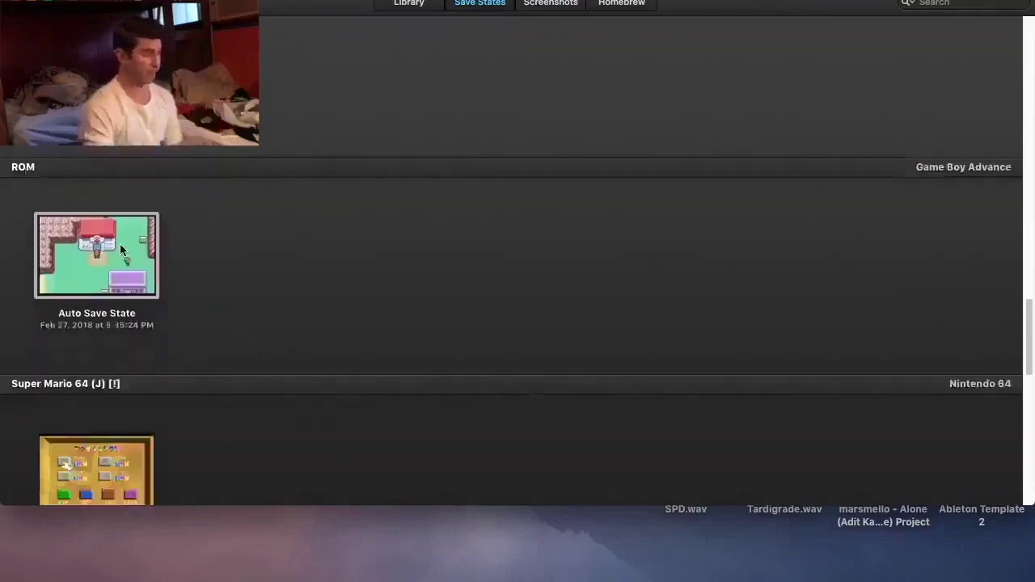
pyautogui.scroll(-5, 203, 302)
pyautogui.scroll(7, 247, 326)
pyautogui.scroll(10, 248, 328)
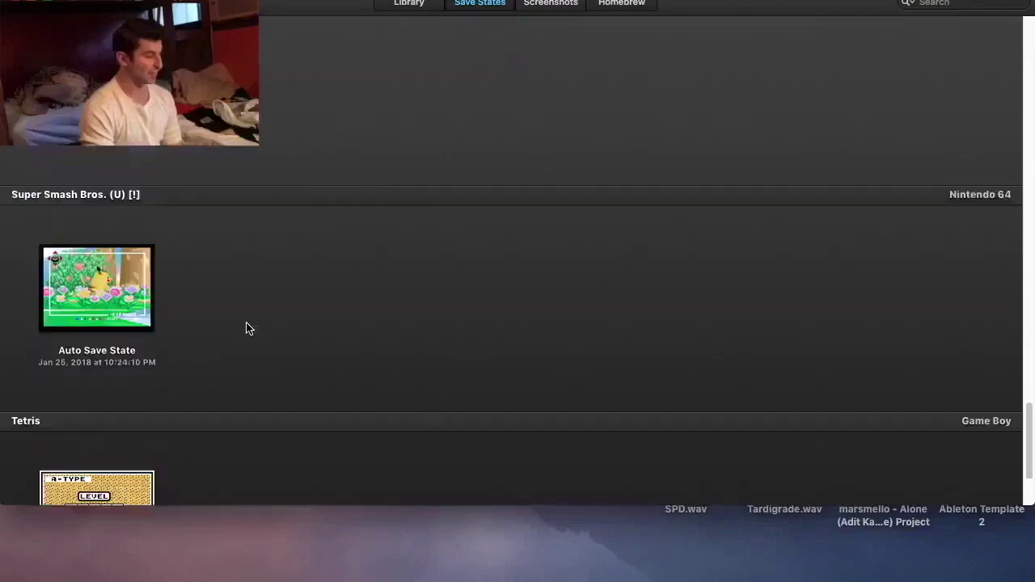
pyautogui.scroll(-15, 248, 328)
pyautogui.scroll(3, 248, 328)
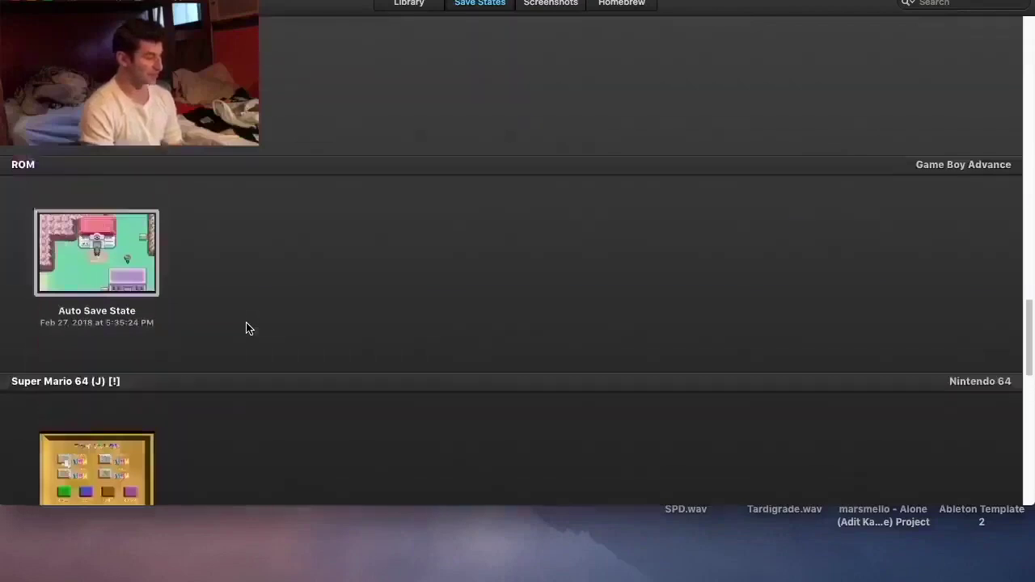
pyautogui.rightClick(148, 236)
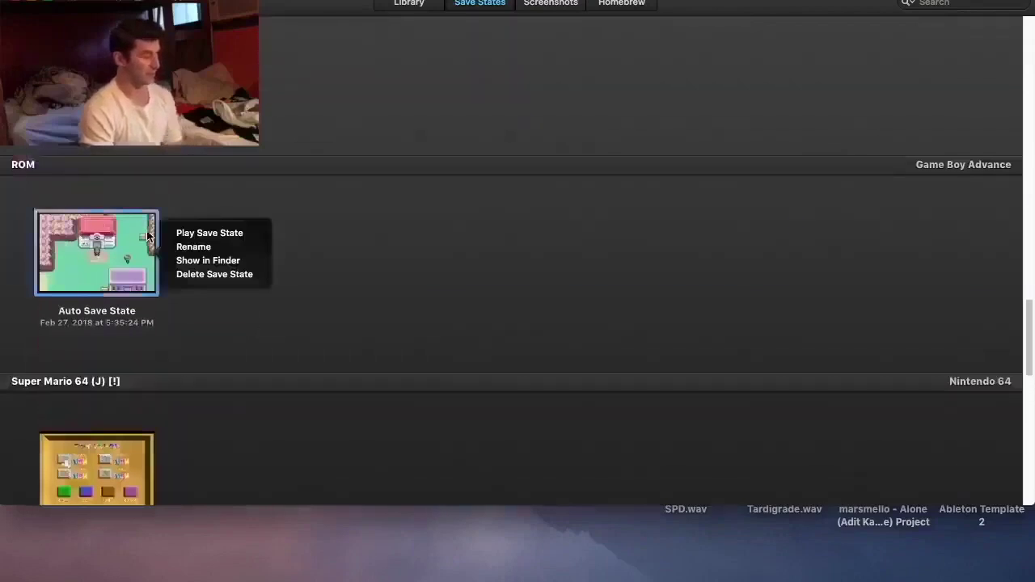
# Reveal the ROM's save state folder in Finder, shown in column view.
pyautogui.click(199, 260)
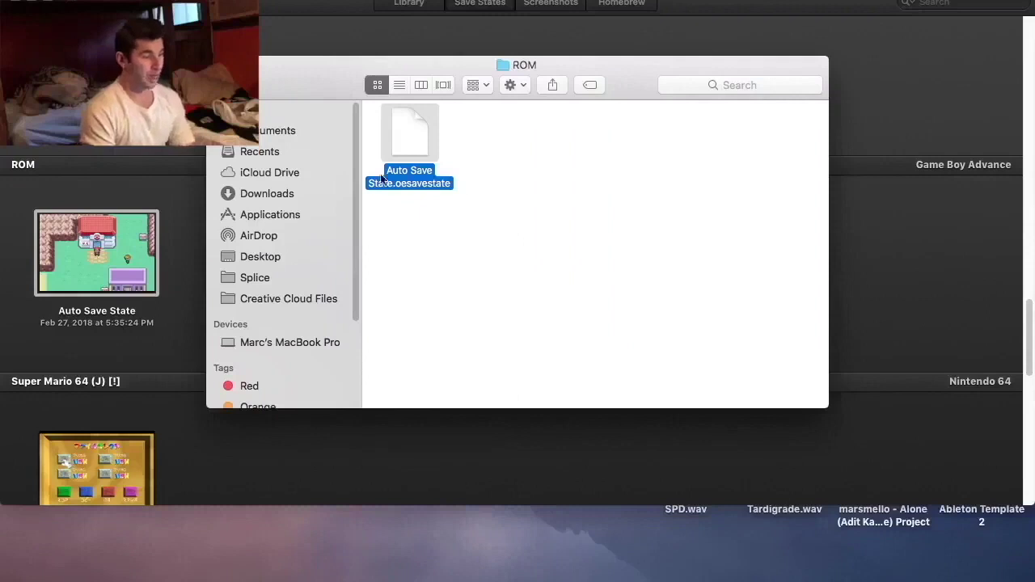
pyautogui.click(425, 234)
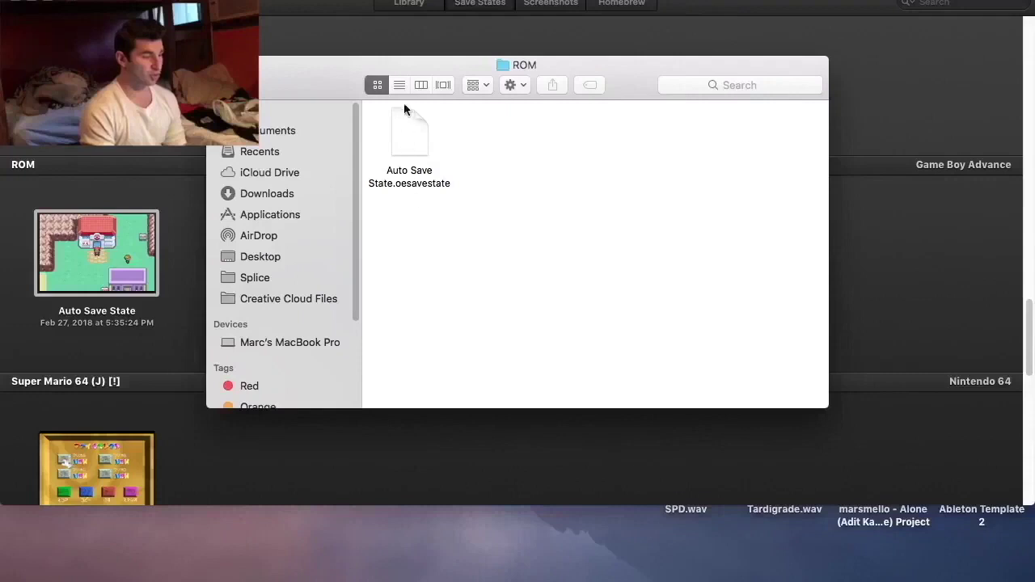
pyautogui.click(420, 87)
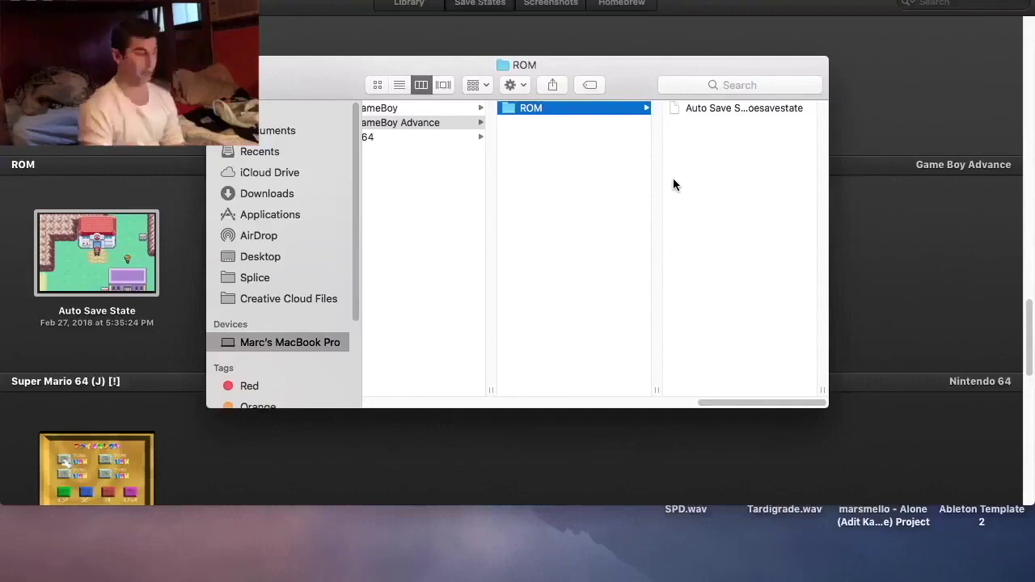
# Navigate Finder's columns to OpenEmu > mGBA.
pyautogui.hscroll(-5, 645, 190)
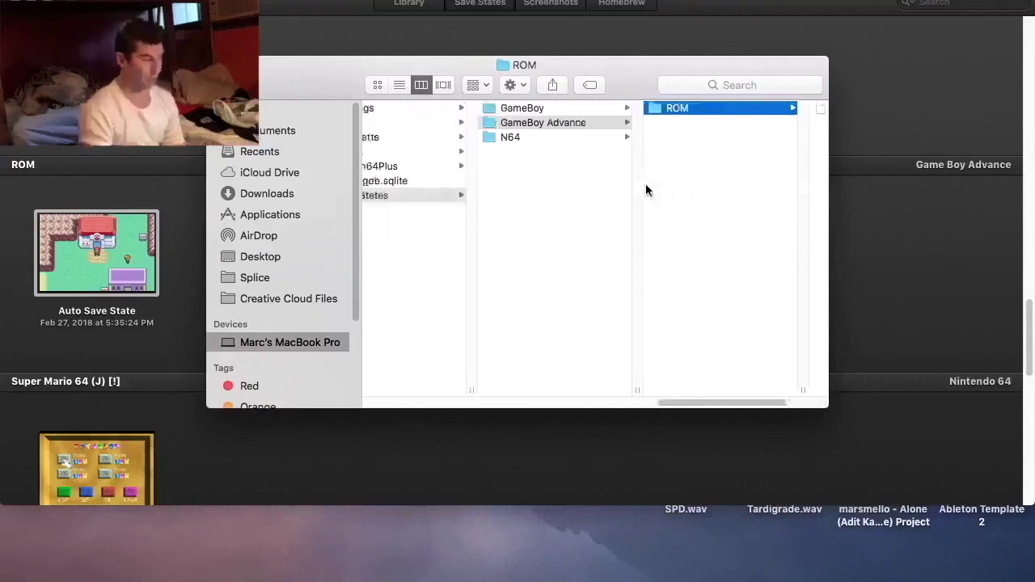
pyautogui.hscroll(-4, 646, 190)
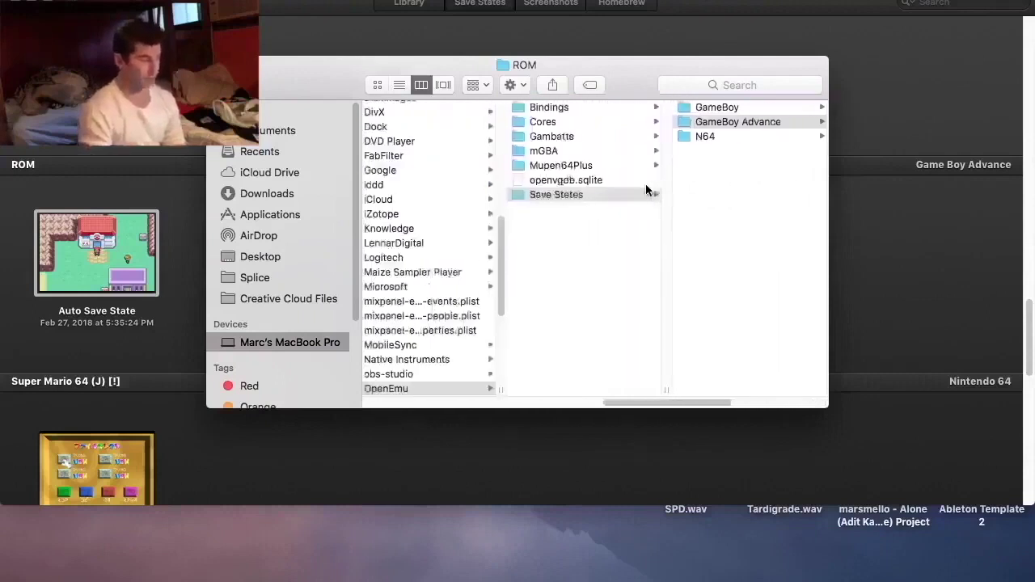
pyautogui.click(440, 392)
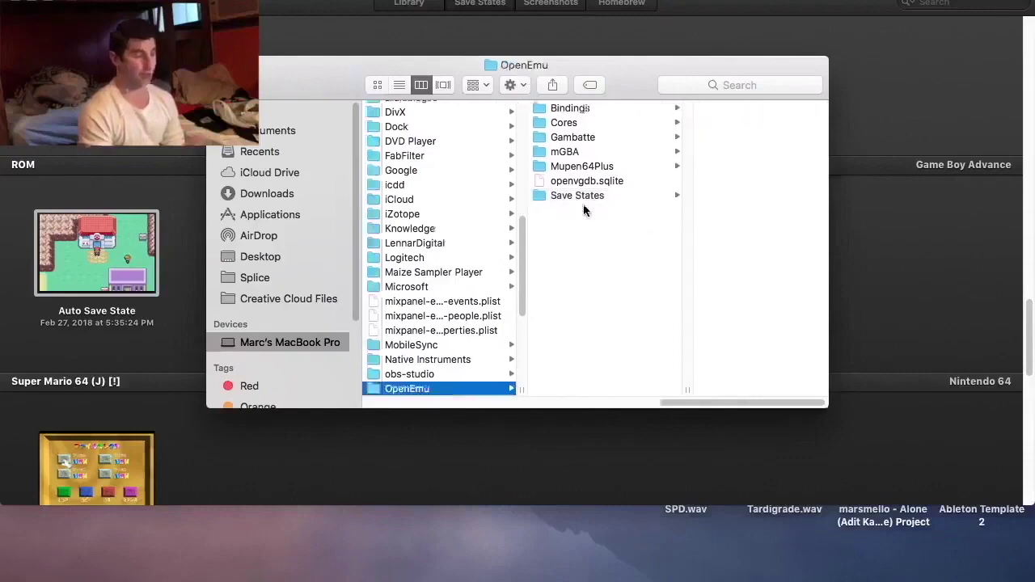
pyautogui.hscroll(1, 586, 204)
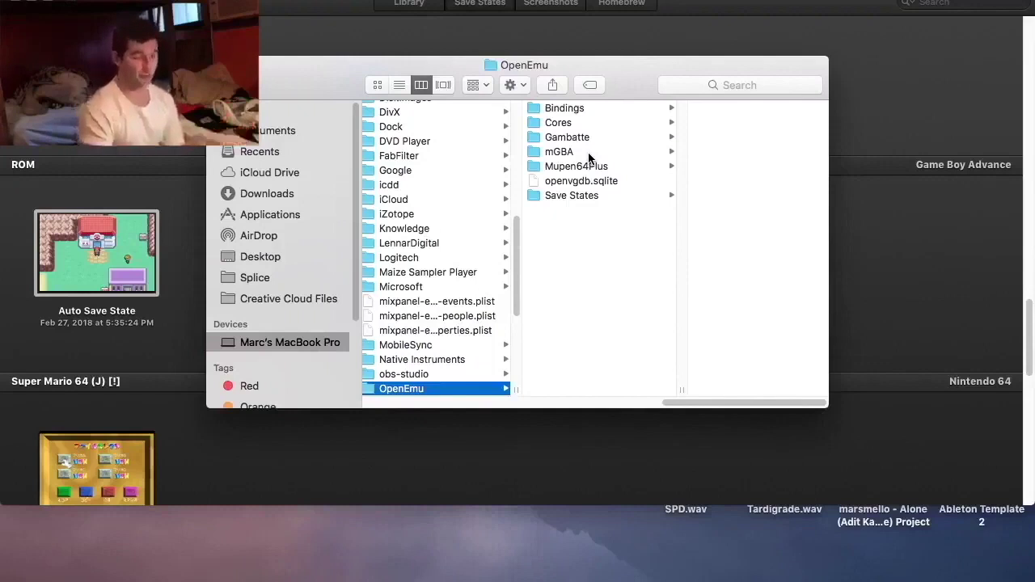
pyautogui.click(588, 155)
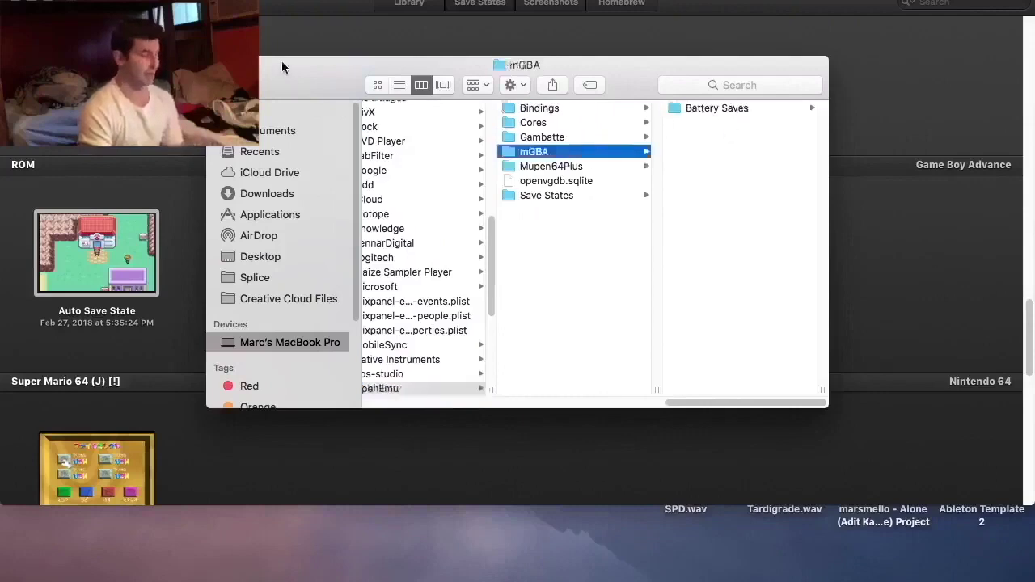
# Move Finder down out of the way and bring OpenEmu forward with its app menu.
pyautogui.moveTo(282, 64)
pyautogui.mouseDown()
pyautogui.moveTo(261, 296)
pyautogui.moveTo(174, 321)
pyautogui.mouseUp()
pyautogui.click(261, 4)
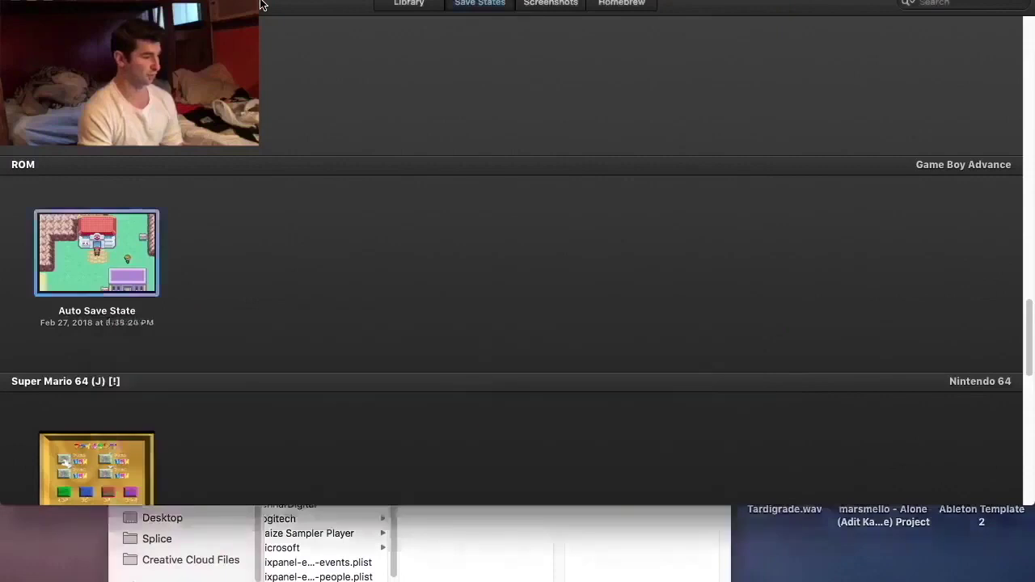
pyautogui.click(91, 158)
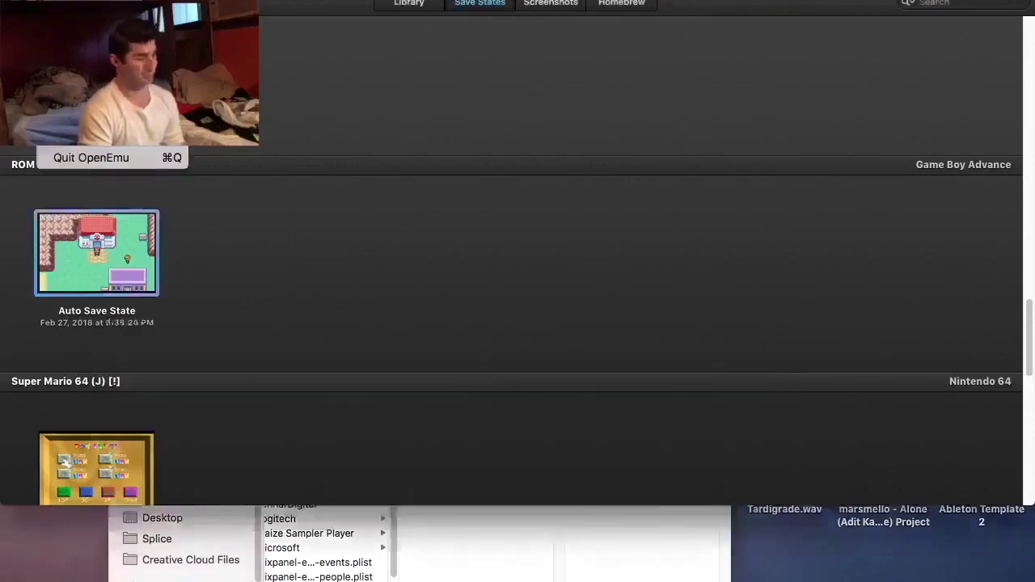
pyautogui.press('super+comma')
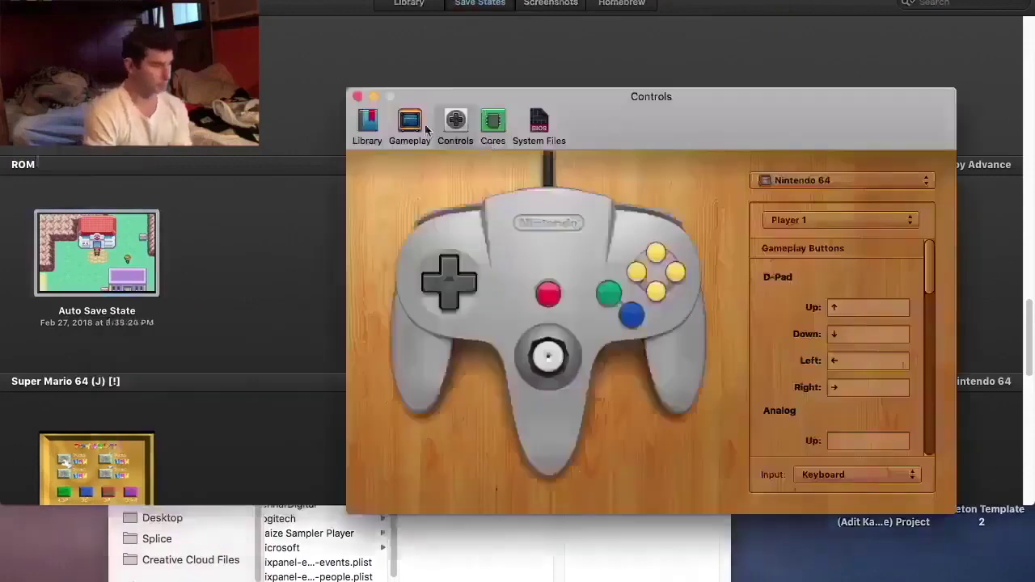
pyautogui.click(492, 123)
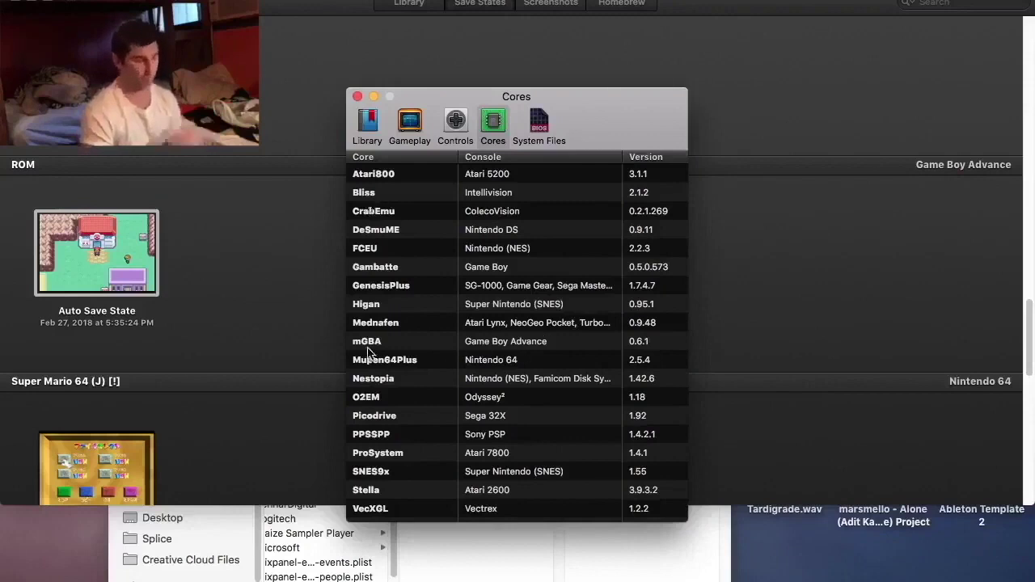
pyautogui.click(357, 96)
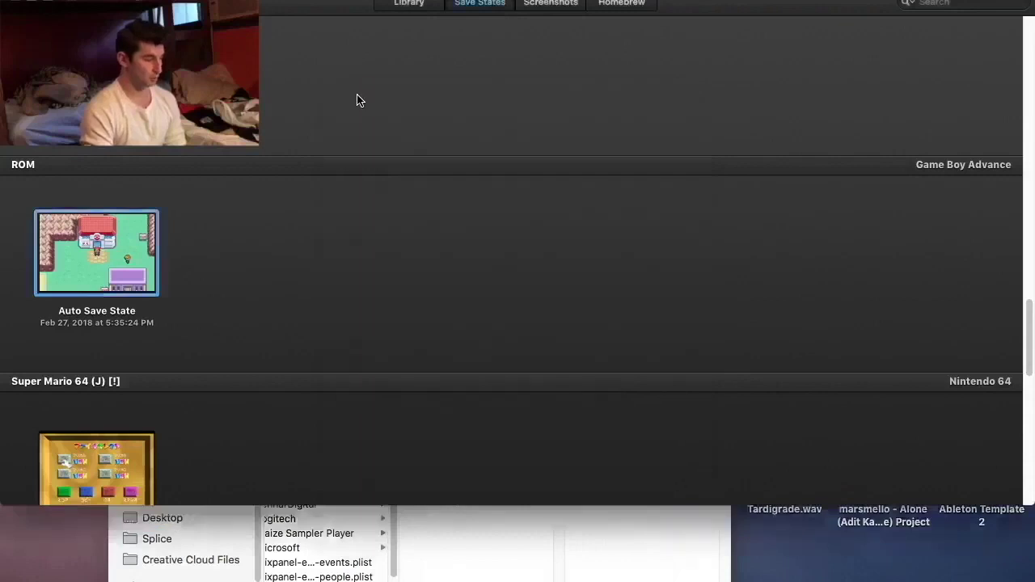
# Raise Finder, open Battery Saves, and preview ROM.sav (131 KB, modified 2/27/18).
pyautogui.click(495, 540)
pyautogui.moveTo(519, 330); pyautogui.dragTo(493, 135)
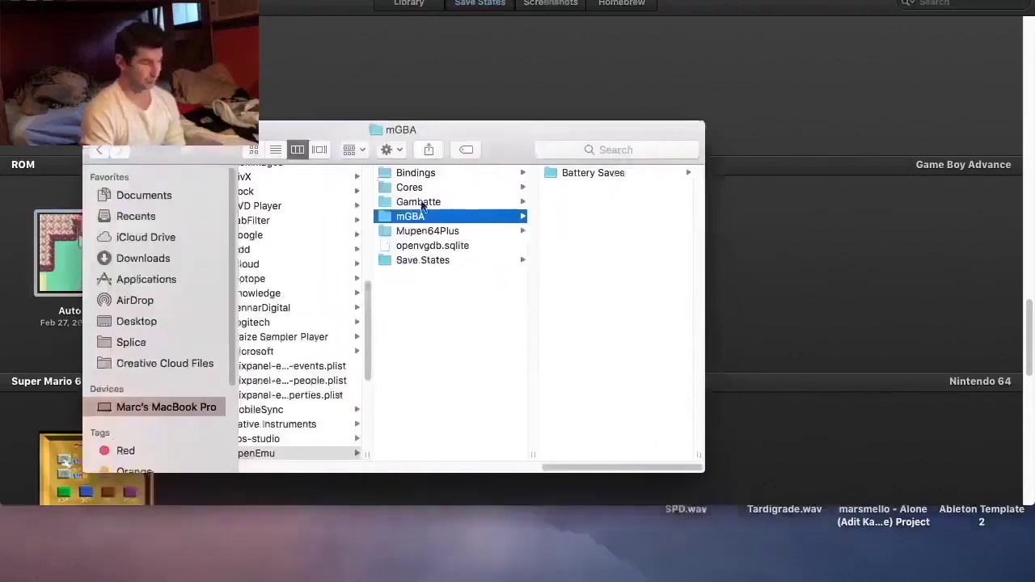
pyautogui.click(595, 173)
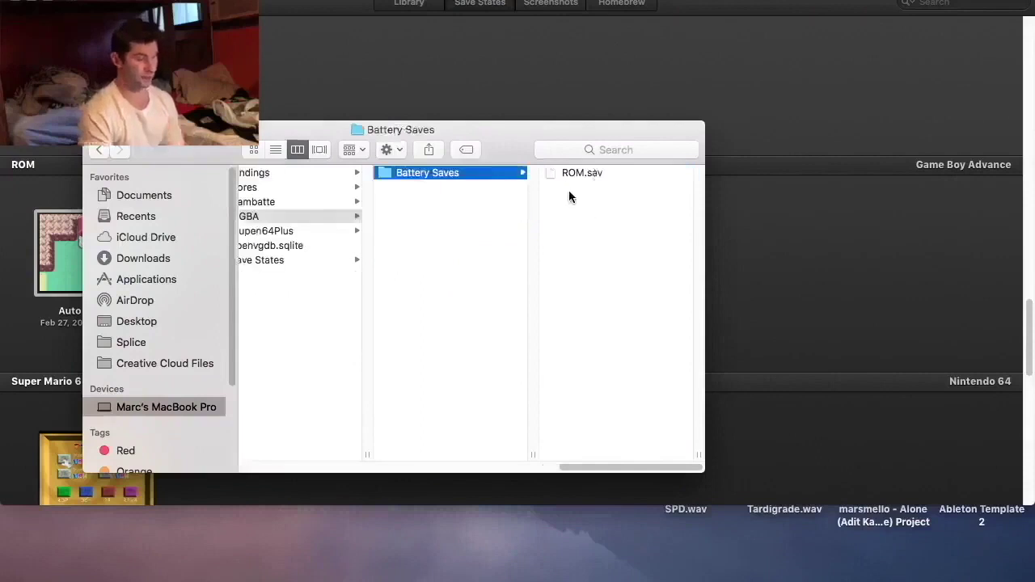
pyautogui.click(582, 176)
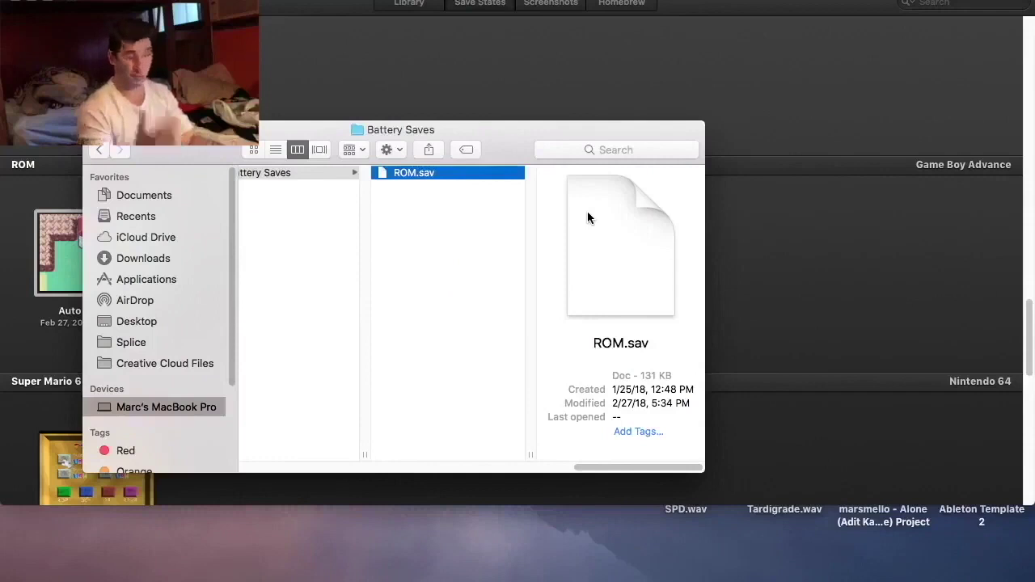
# Shrink OpenEmu to expose the desktop and paste a copy of ROM.sav onto it.
pyautogui.doubleClick(731, 13)
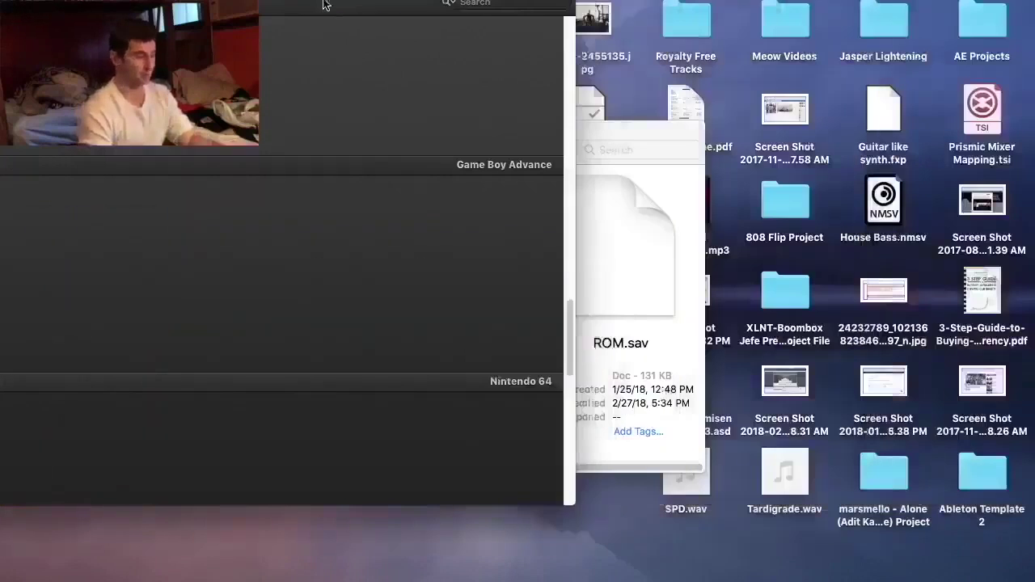
pyautogui.moveTo(470, 134); pyautogui.dragTo(173, 1)
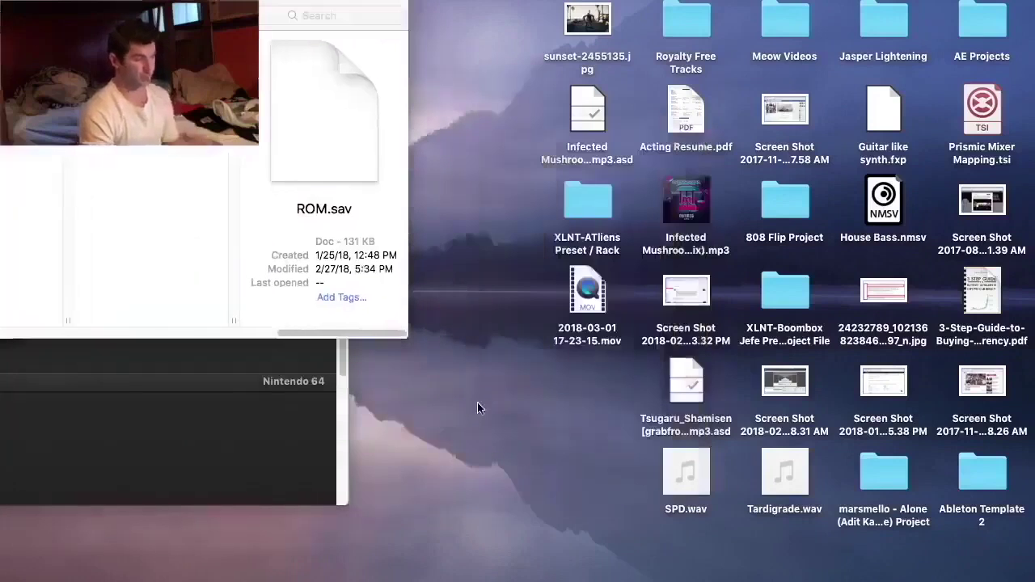
pyautogui.press('super+v')
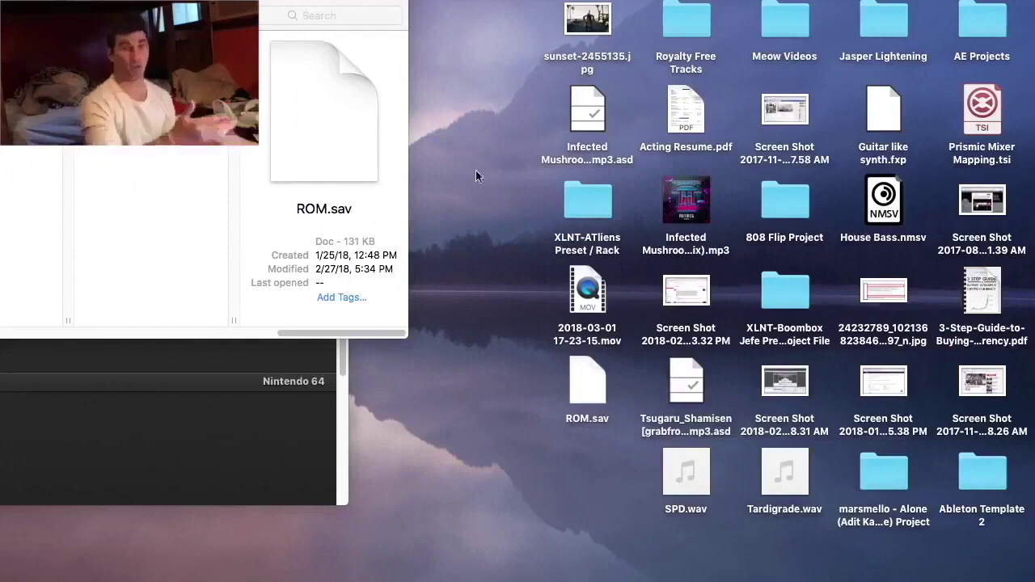
pyautogui.click(597, 386)
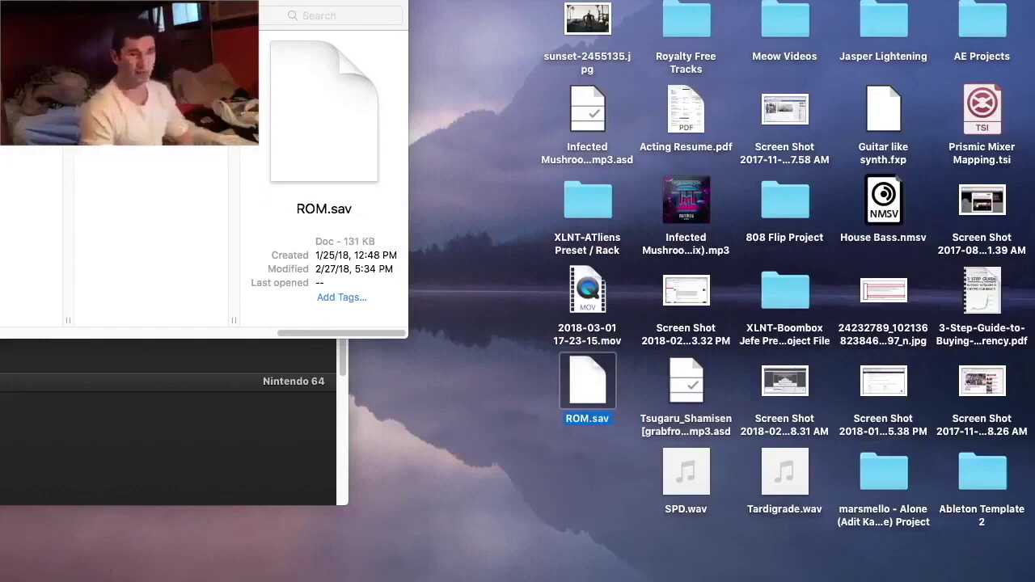
pyautogui.moveTo(216, 17)
pyautogui.mouseDown()
pyautogui.moveTo(437, 64)
pyautogui.moveTo(656, 79)
pyautogui.mouseUp()
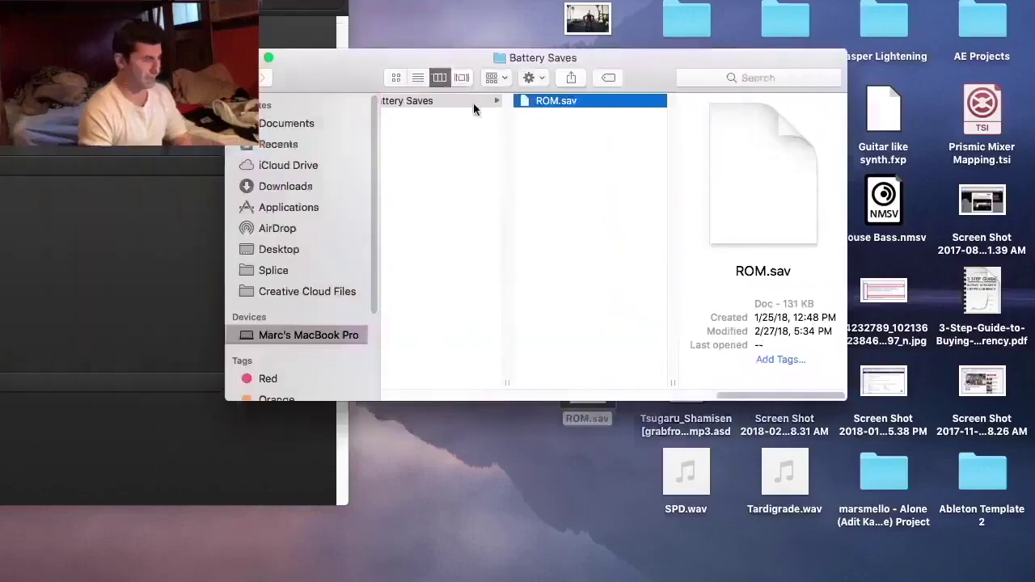
# Scroll Finder's columns left to show Library > Application Support > OpenEmu.
pyautogui.hscroll(-10, 454, 182)
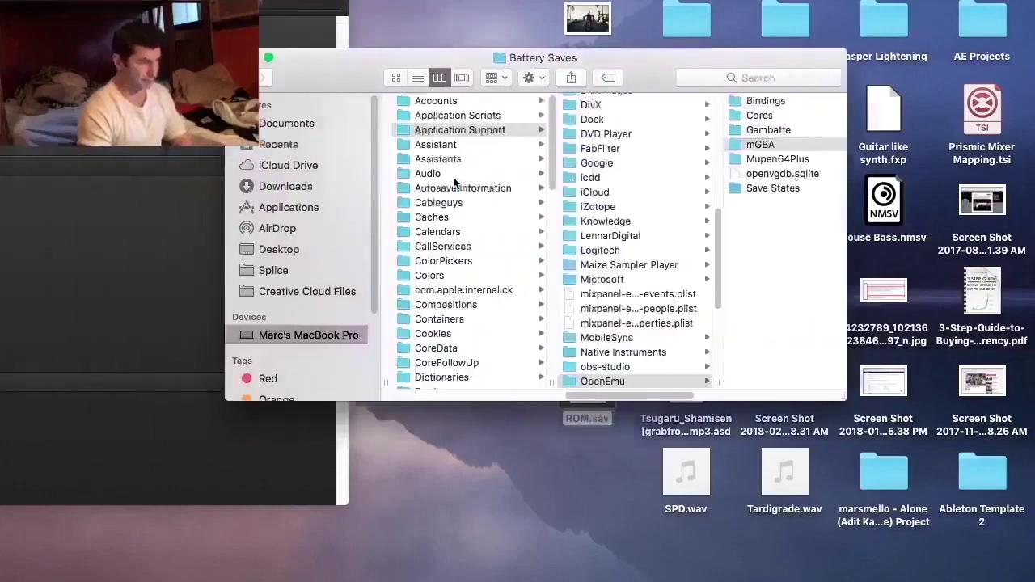
pyautogui.hscroll(-8, 454, 182)
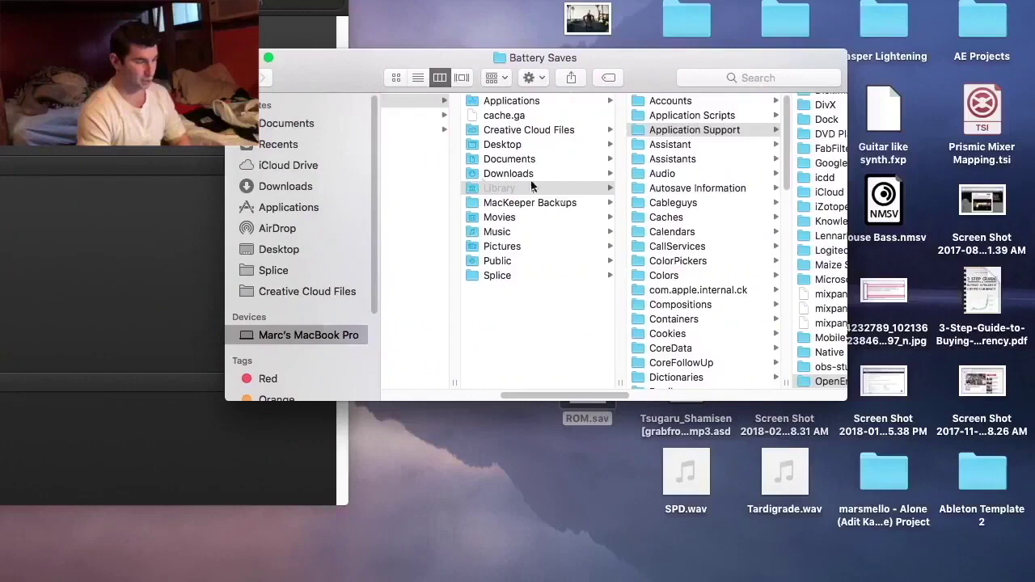